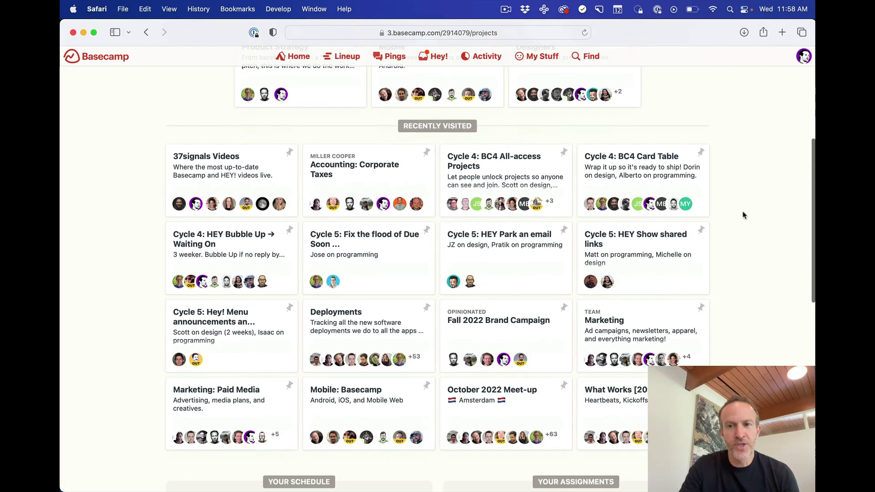
Step: Open Lineup to see the Cycle 5 project bars around today, Wed 12 Oct
scroll(743, 215, "up", 10)
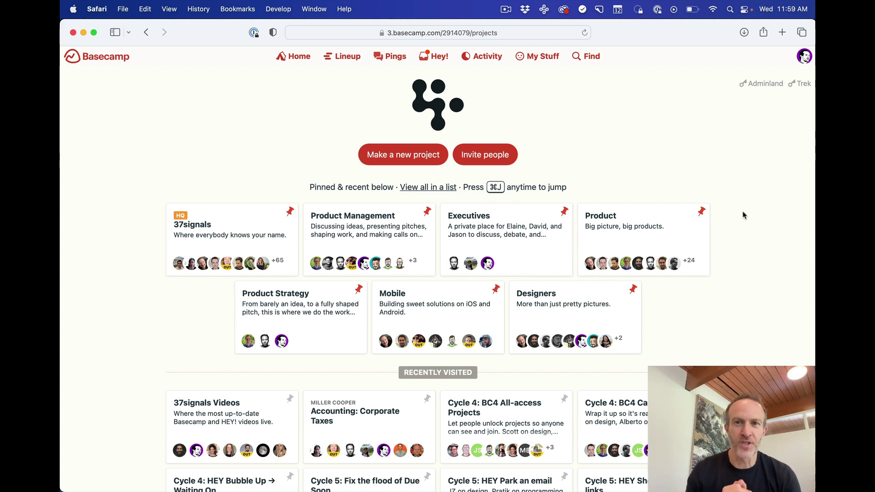
left_click(346, 60)
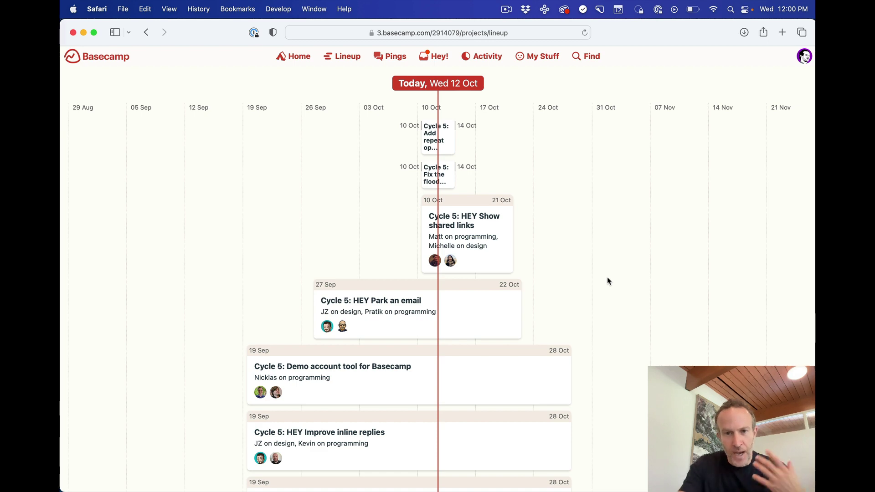
scroll(608, 281, "down", 20)
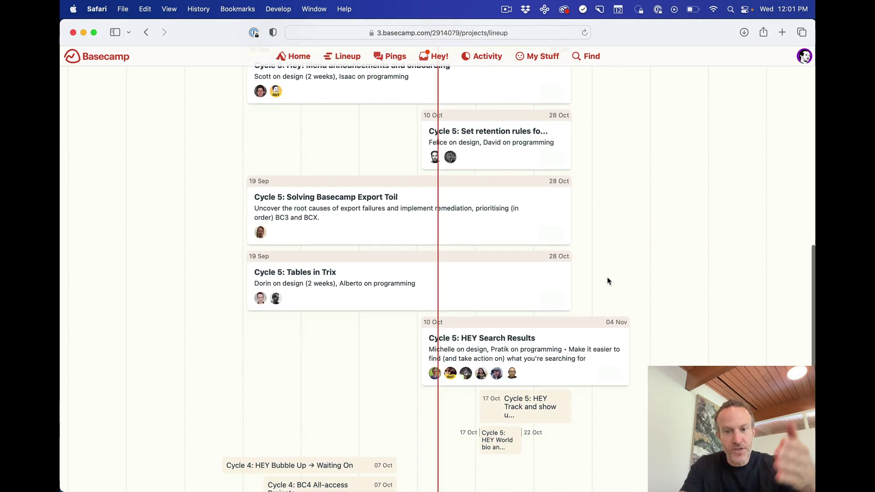
scroll(608, 281, "down", 3)
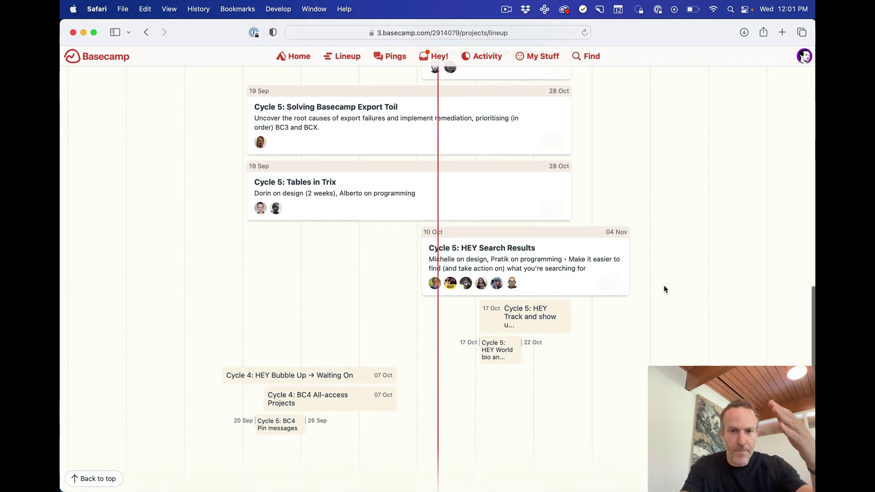
scroll(664, 289, "up", 20)
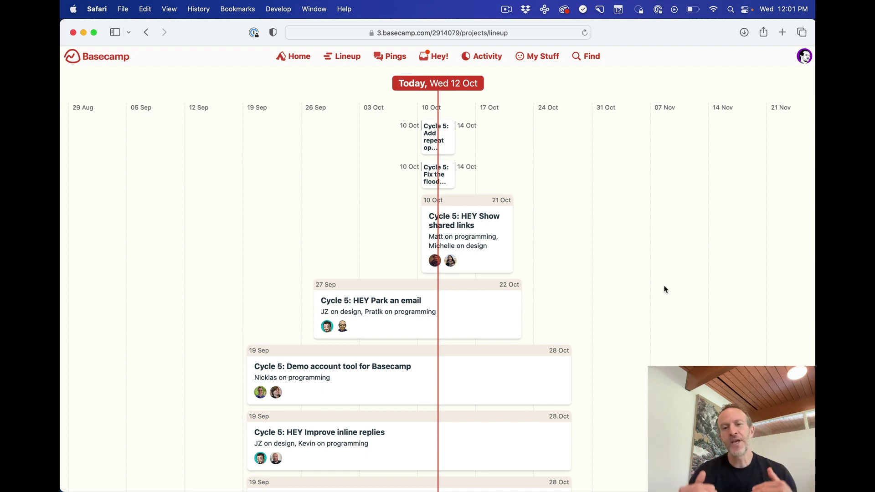
scroll(664, 289, "down", 15)
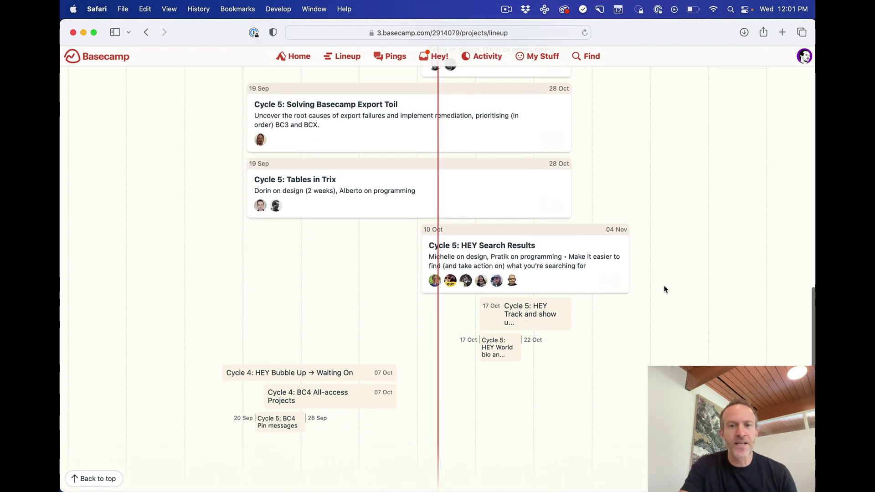
scroll(664, 289, "up", 10)
scroll(665, 289, "up", 5)
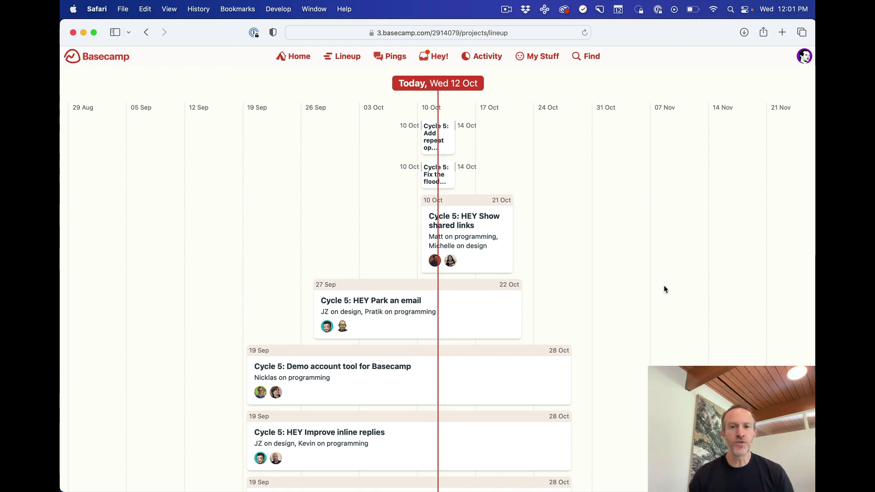
scroll(664, 289, "down", 5)
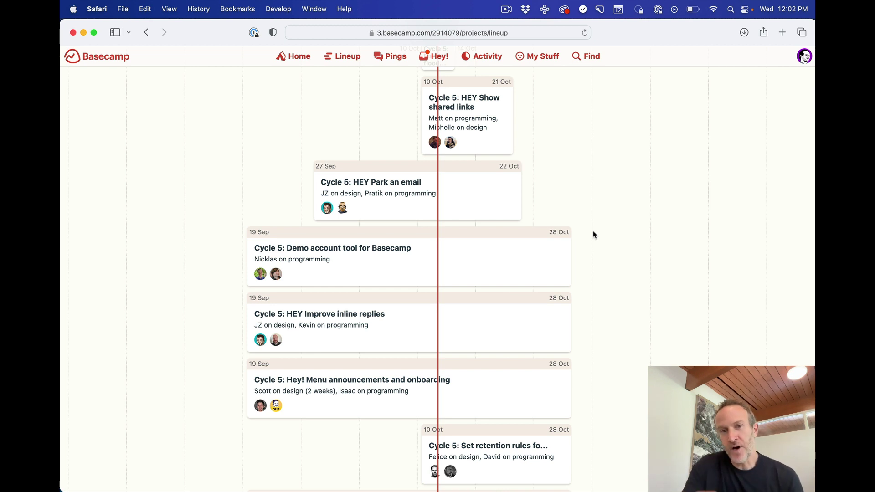
left_click(556, 232)
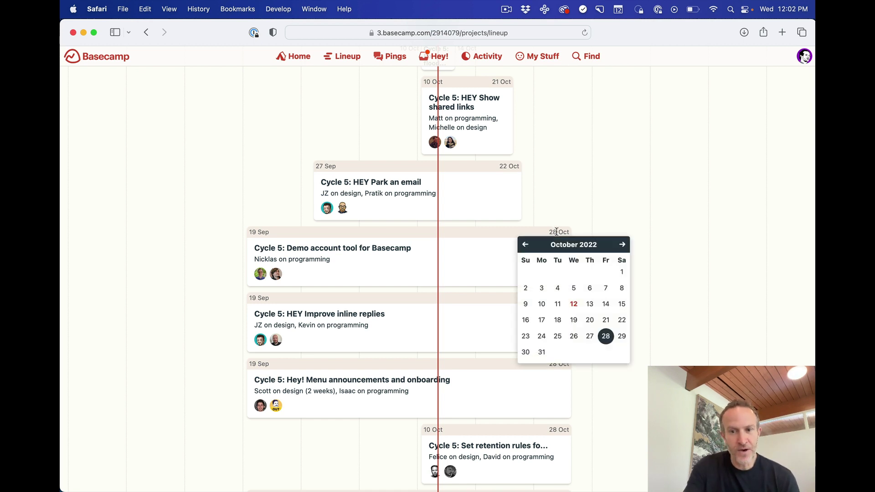
left_click(622, 244)
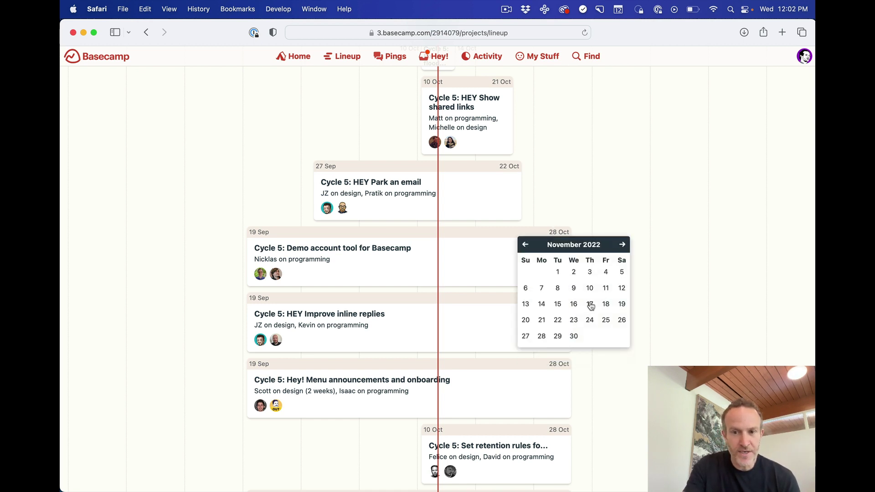
left_click(666, 277)
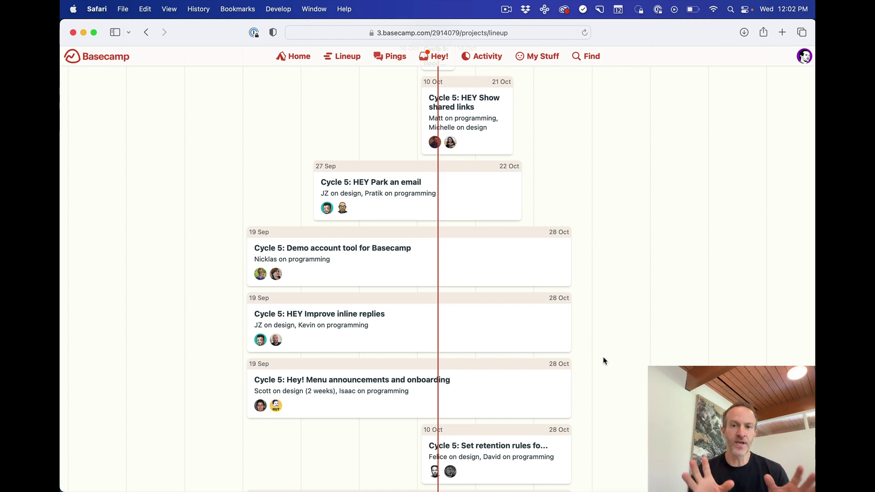
scroll(603, 360, "down", 10)
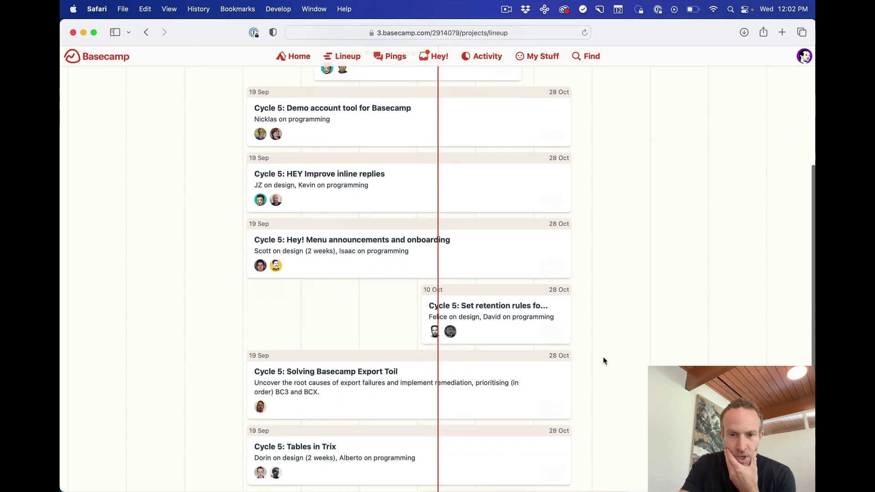
scroll(603, 361, "down", 2)
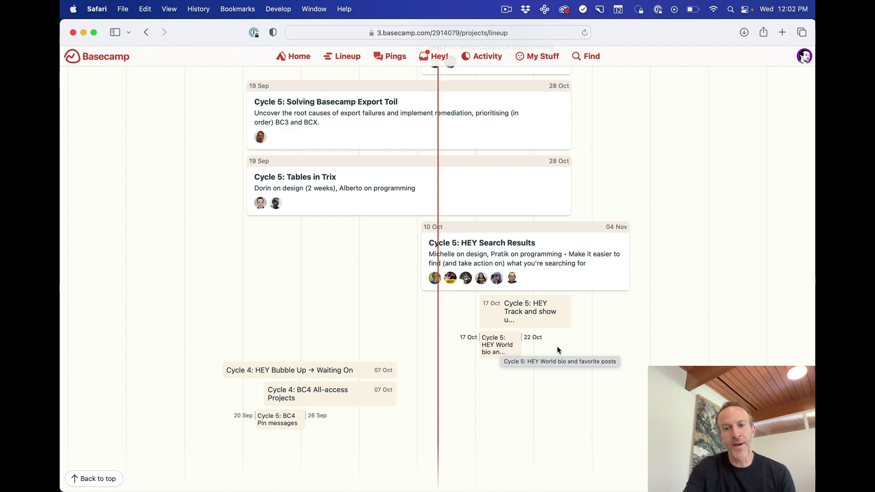
scroll(642, 340, "up", 10)
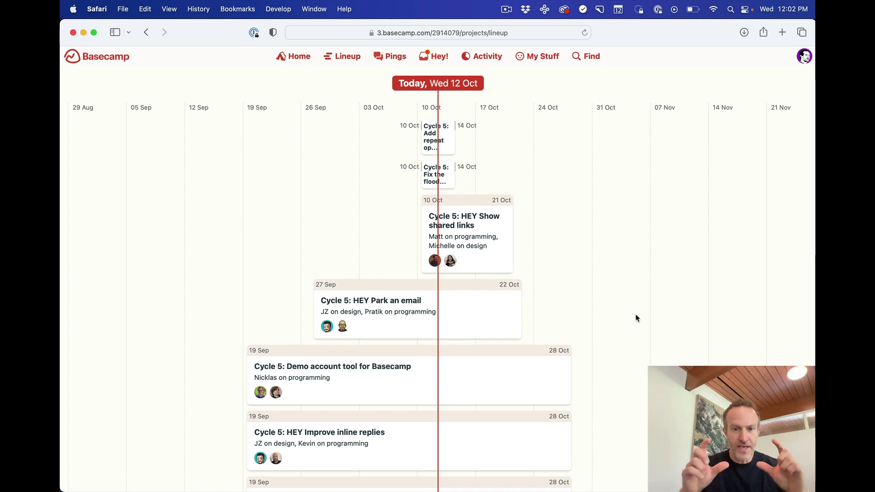
scroll(636, 318, "down", 15)
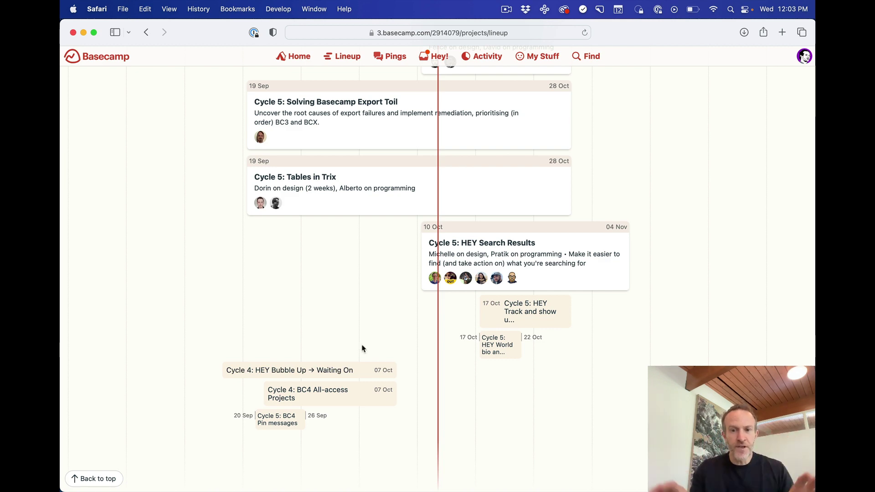
scroll(362, 349, "up", 15)
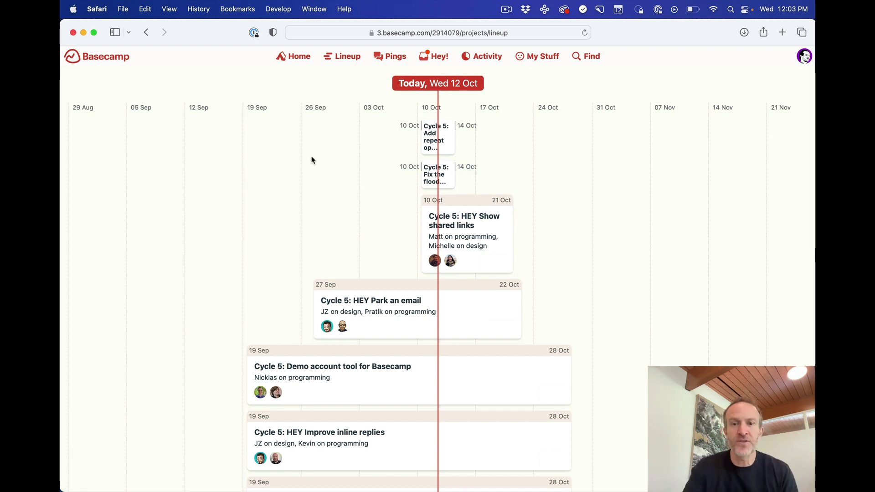
scroll(638, 248, "down", 10)
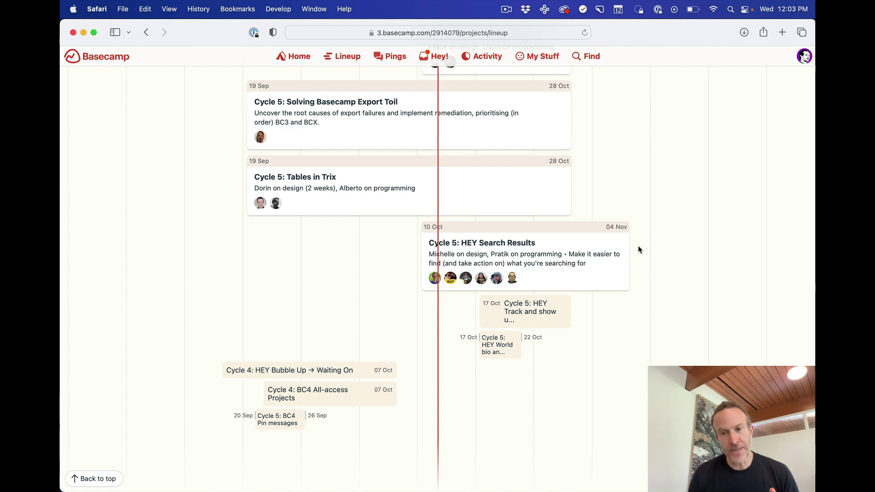
scroll(638, 250, "up", 10)
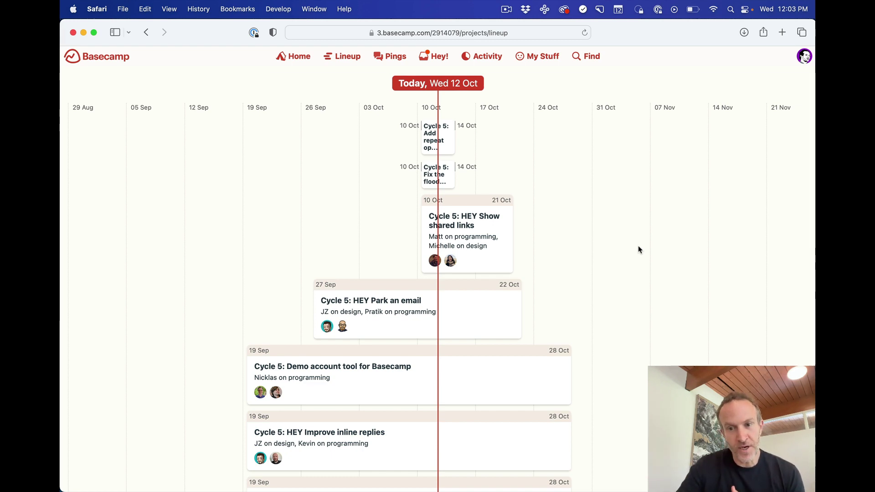
scroll(638, 249, "down", 10)
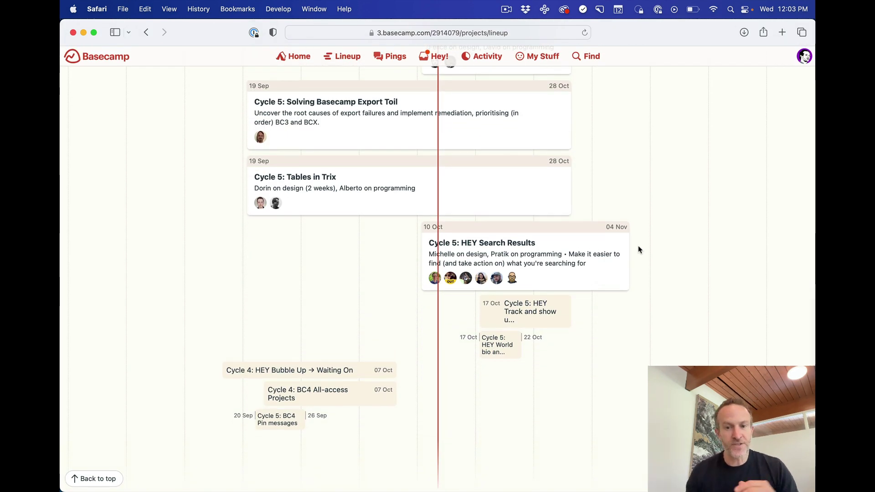
scroll(638, 248, "up", 15)
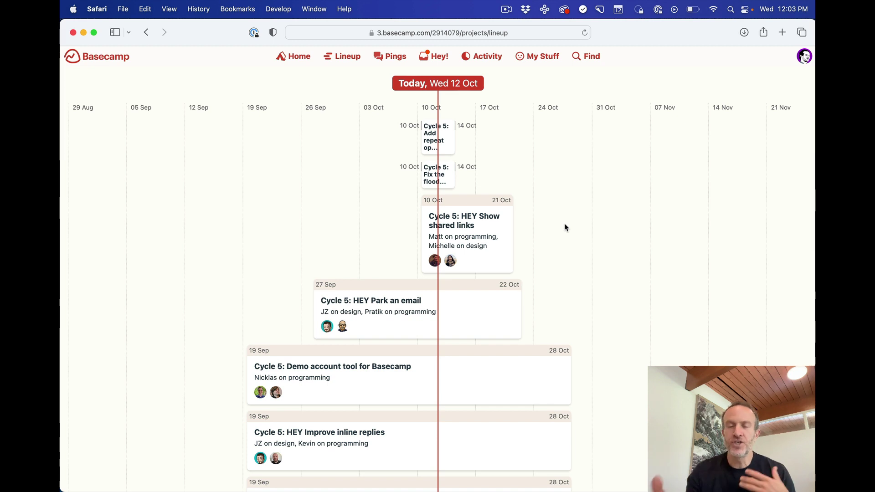
left_click(476, 233)
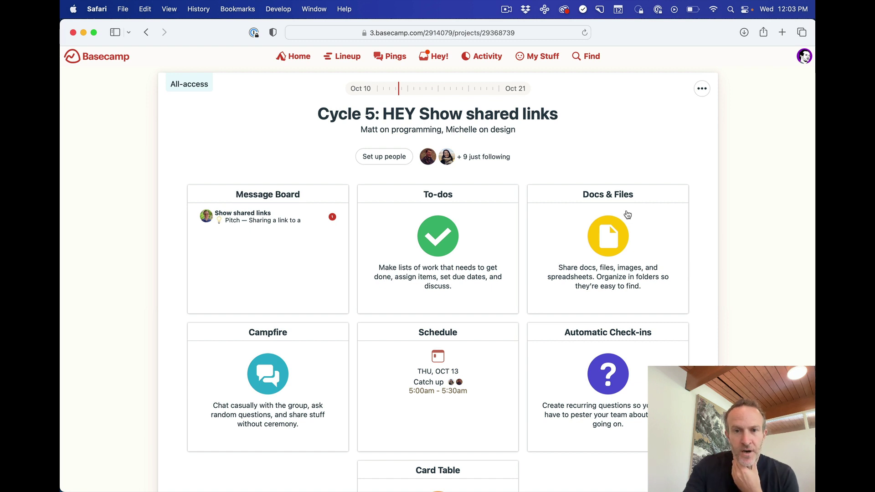
key("super+bracketleft")
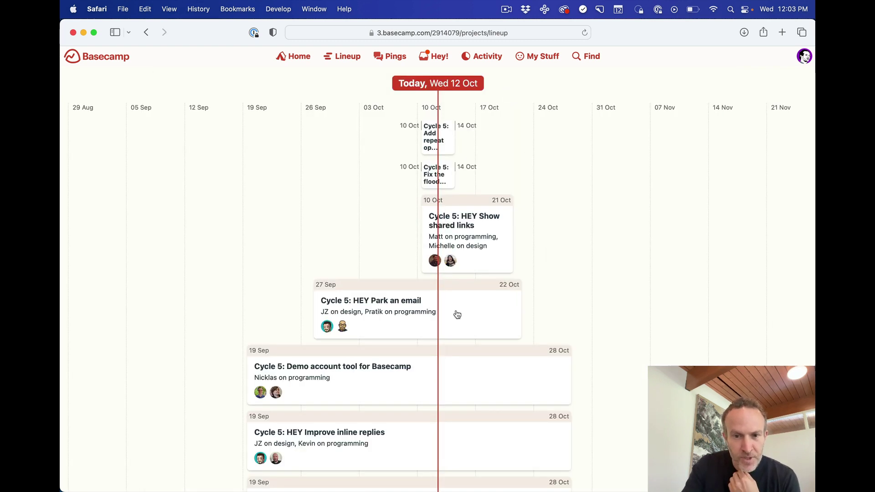
left_click(456, 314)
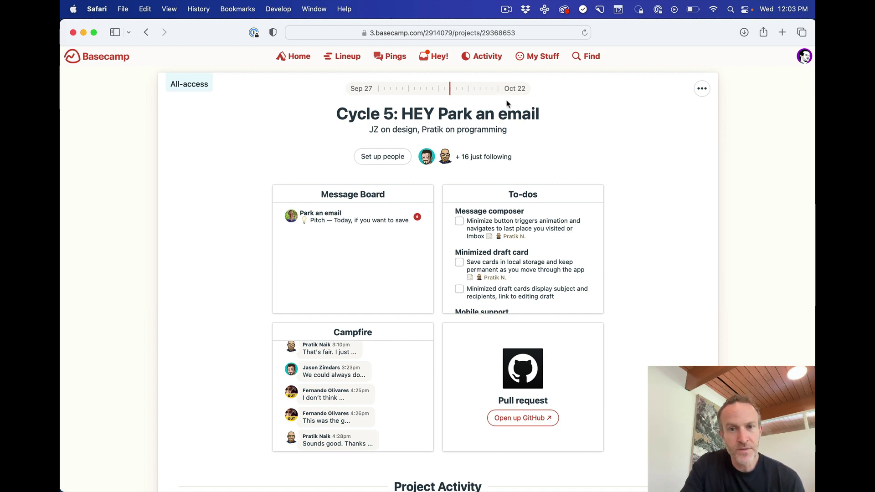
left_click(416, 84)
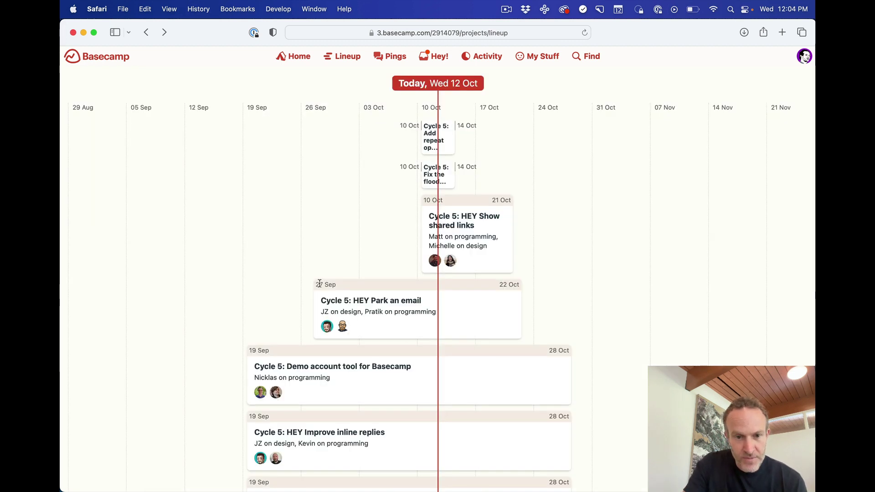
Step: Open the 'Cycle 5: HEY Park an email' project from its Lineup card
left_click(462, 317)
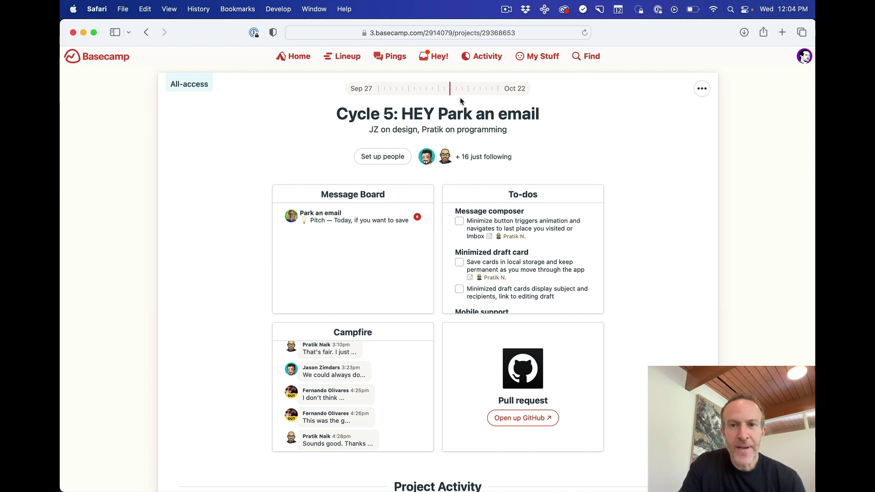
left_click(703, 91)
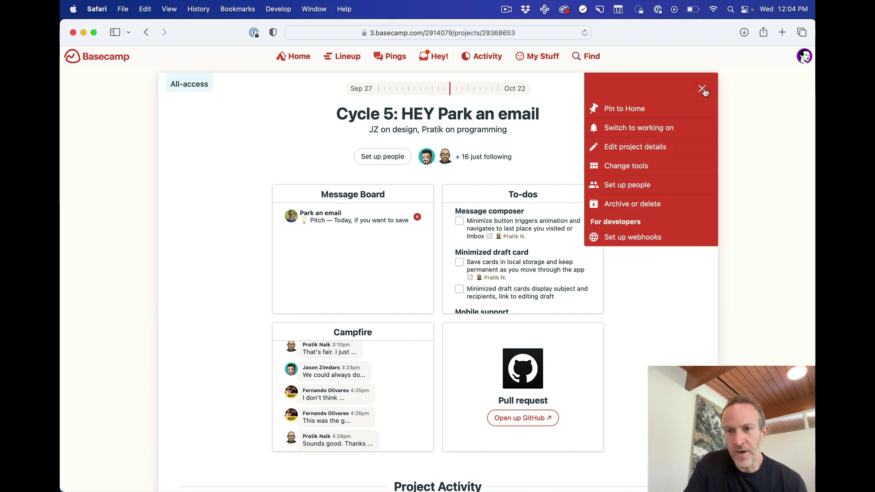
left_click(630, 146)
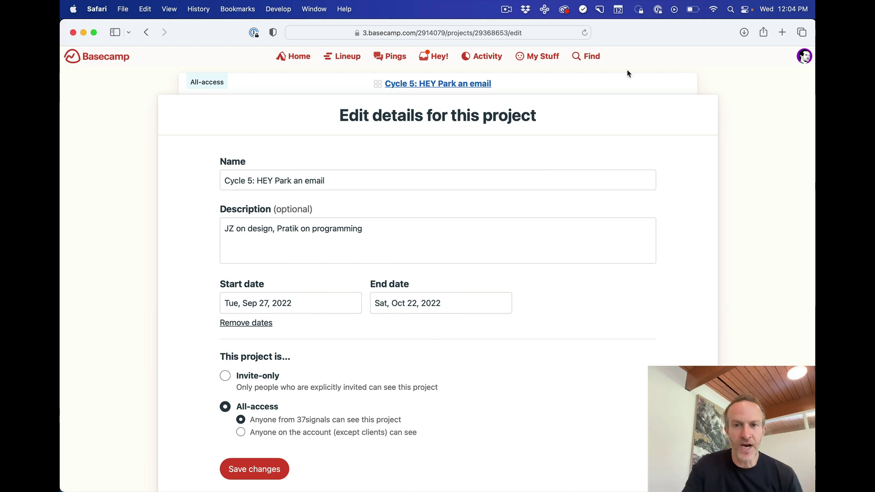
left_click(612, 81)
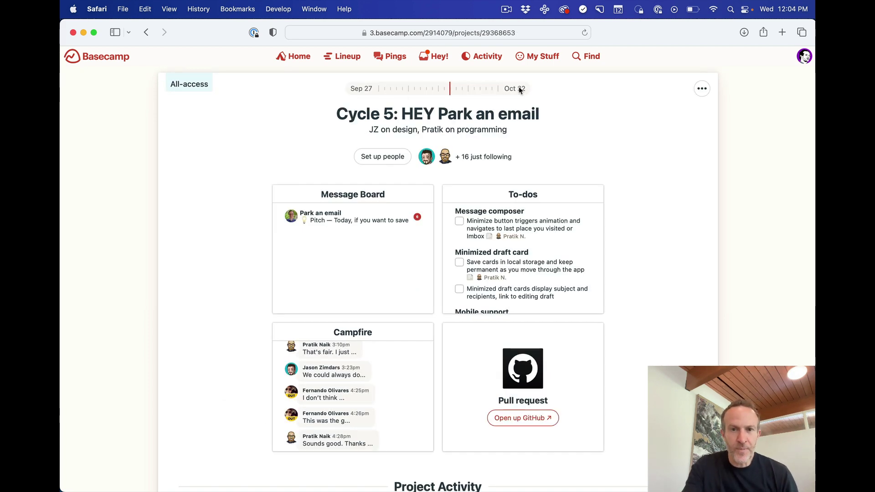
Step: Go back to Lineup and browse the Cycle 5 cards around Today, Wed 12 Oct
left_click(336, 62)
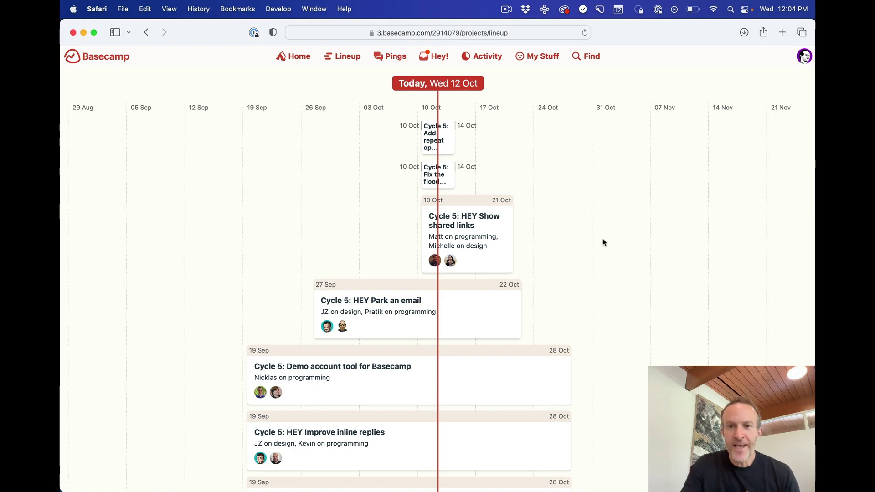
scroll(624, 292, "down", 15)
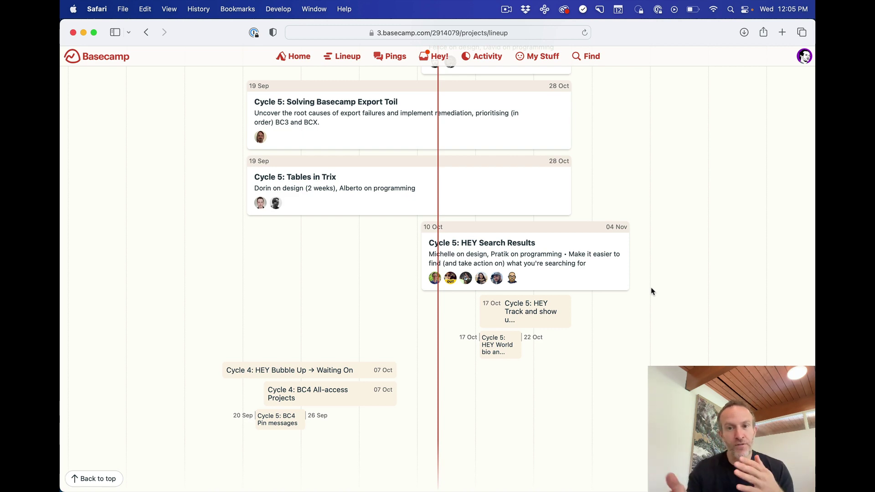
scroll(651, 291, "up", 5)
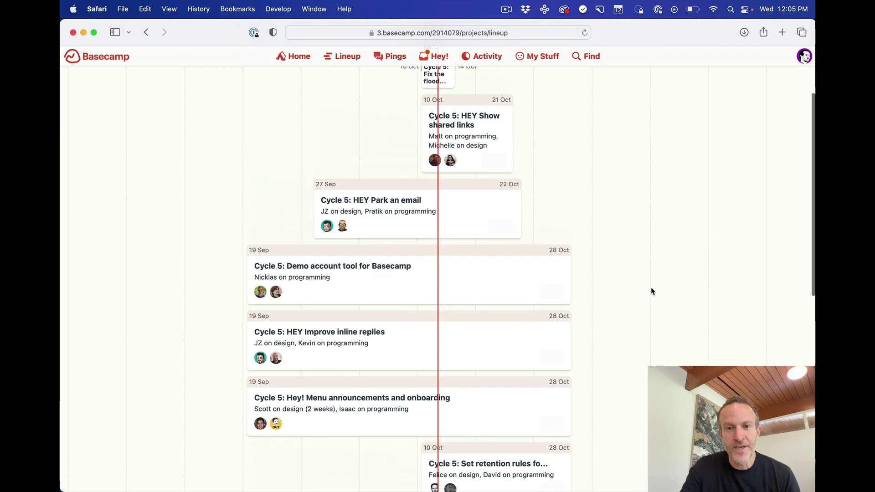
scroll(651, 292, "up", 2)
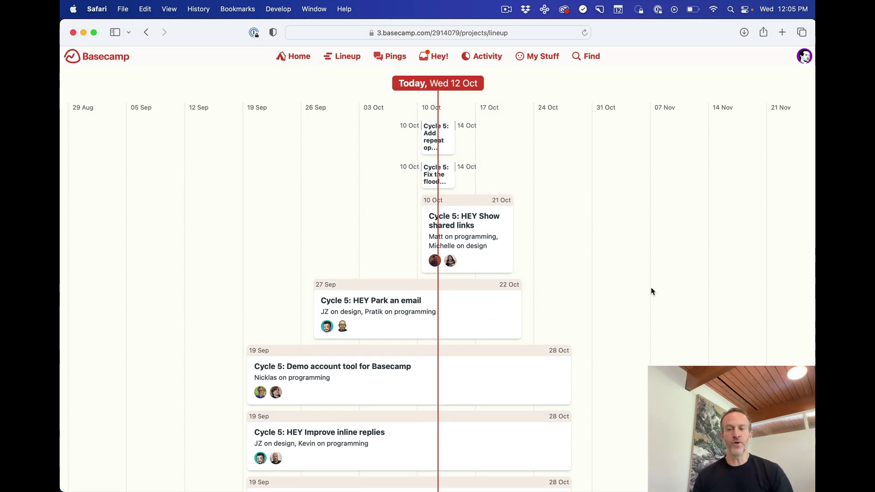